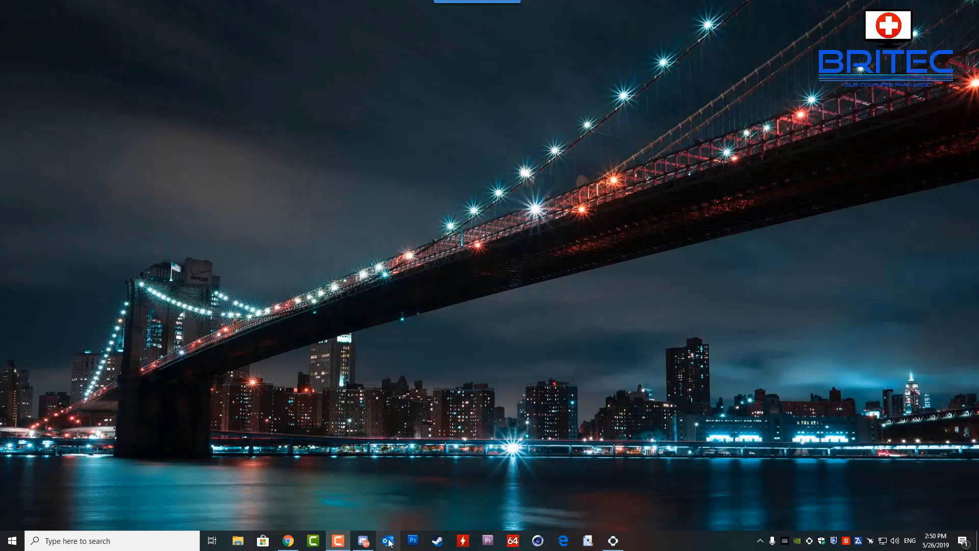
Launch Outlook, dismiss the Software Protection error, and try launching Outlook again
{"action": "left_click", "coordinate": [389, 543]}
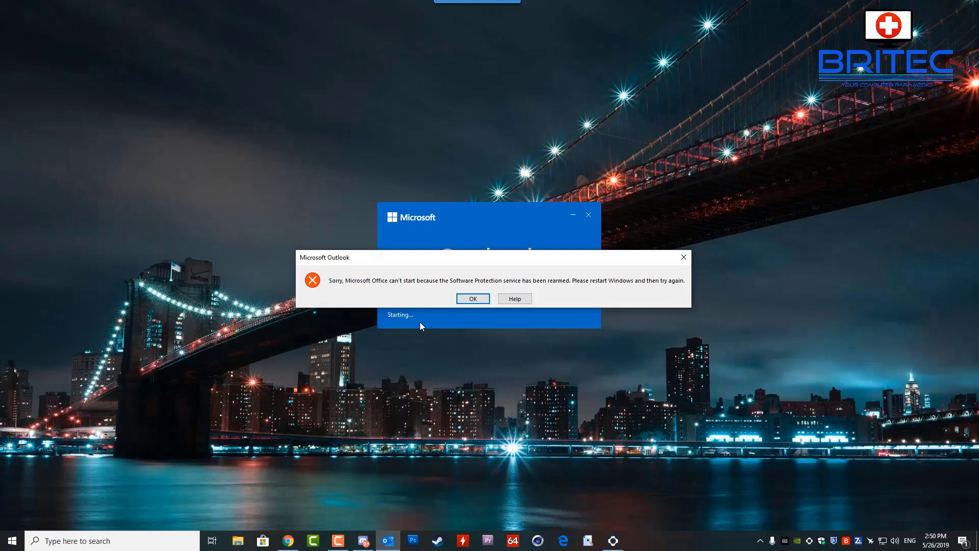
{"action": "left_click", "coordinate": [474, 298]}
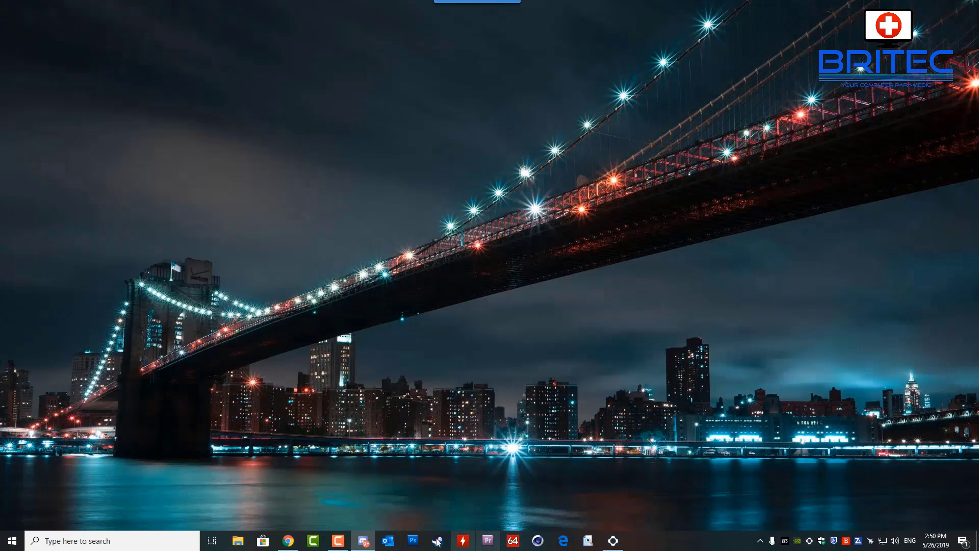
{"action": "left_click", "coordinate": [389, 541]}
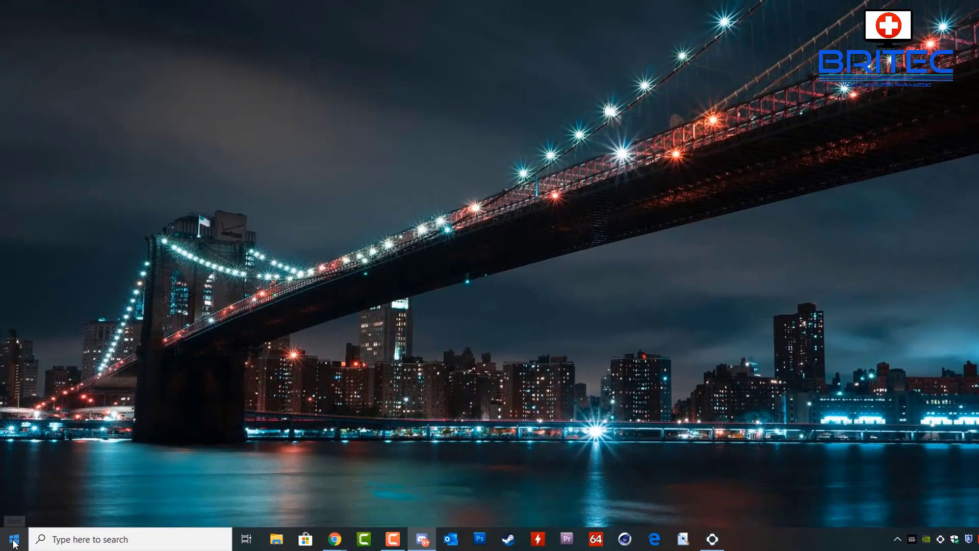
Go to Settings > Apps > Apps & features and search the installed apps for Microsoft
{"action": "left_click", "coordinate": [12, 541]}
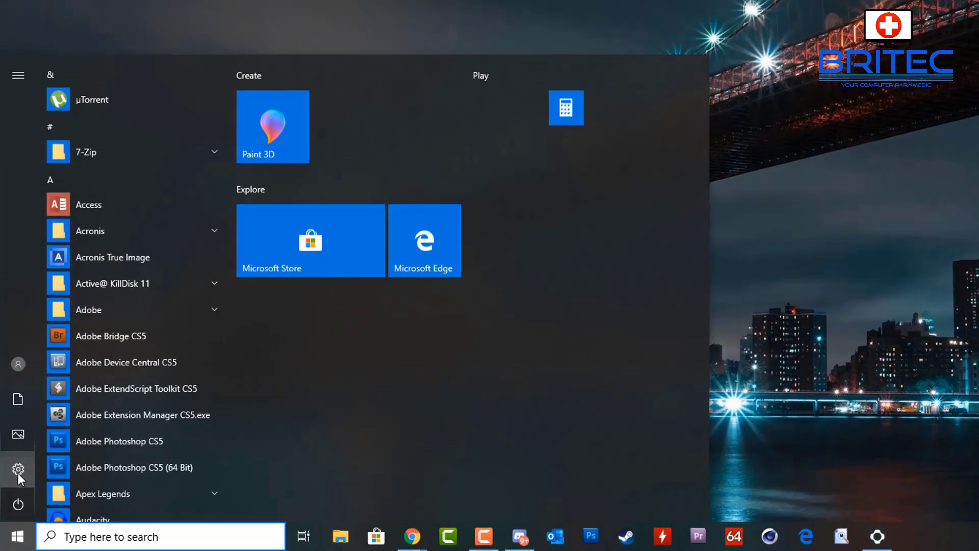
{"action": "left_click", "coordinate": [18, 471]}
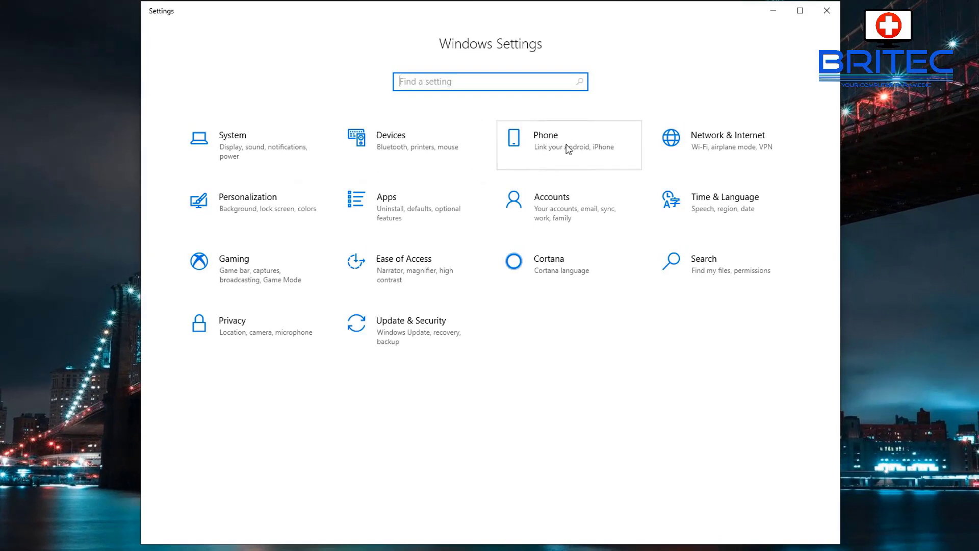
{"action": "left_click", "coordinate": [398, 205]}
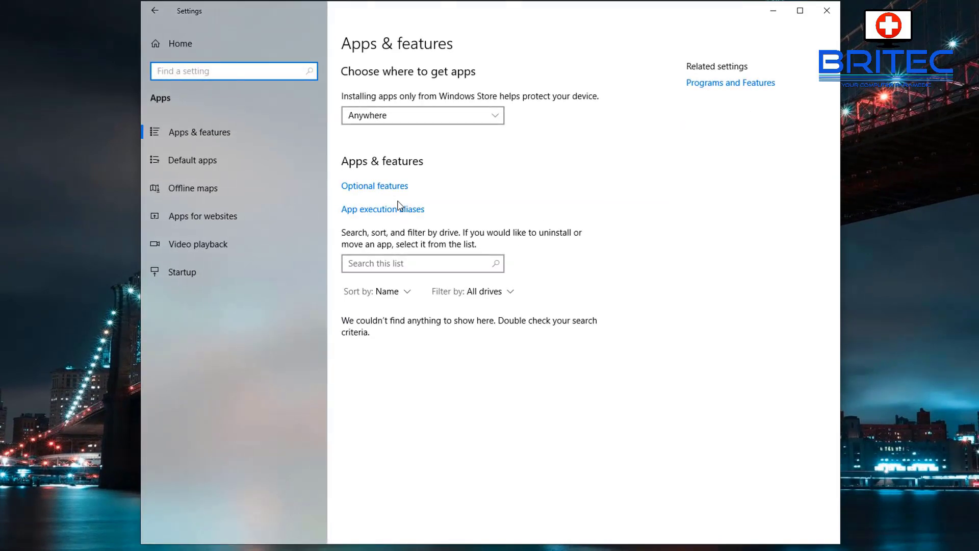
{"action": "left_click", "coordinate": [209, 136]}
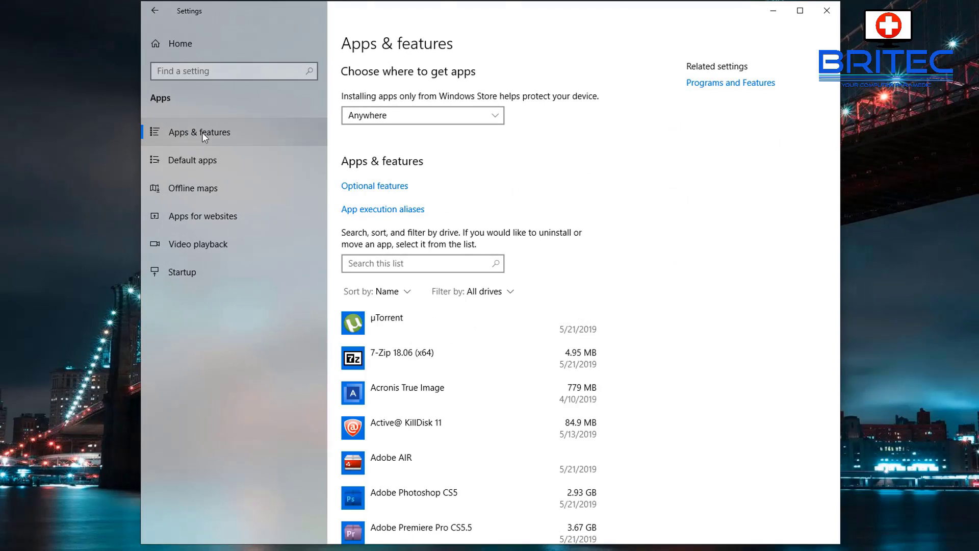
{"action": "left_click", "coordinate": [370, 263]}
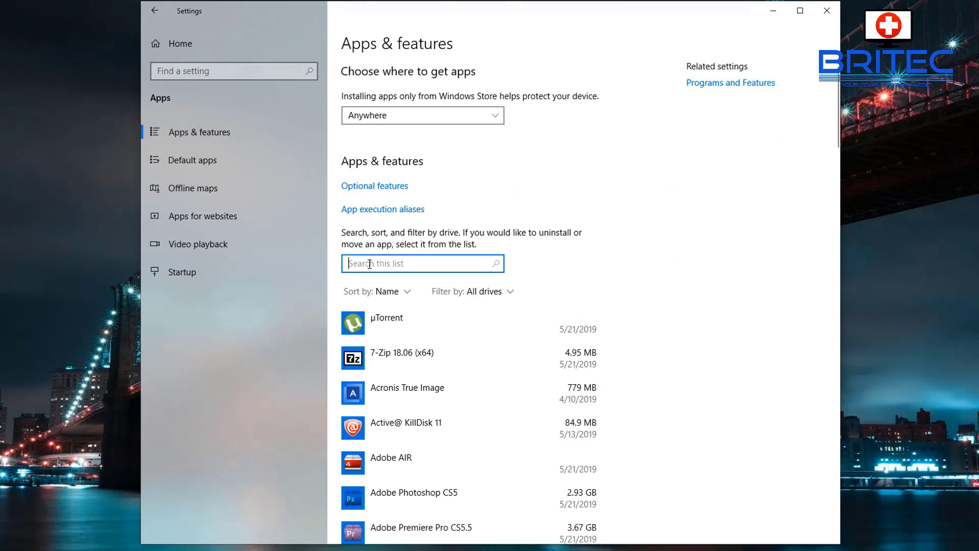
{"action": "type", "text": "M"}
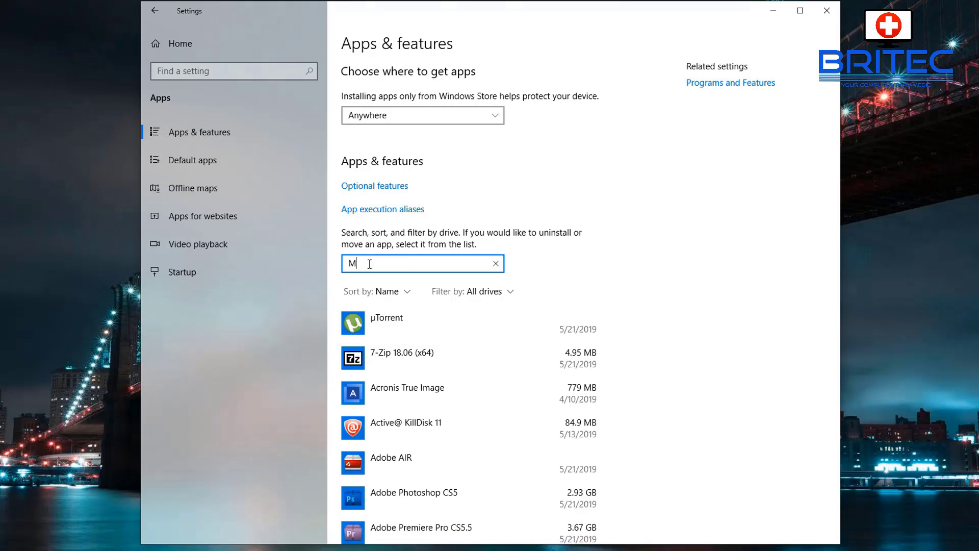
{"action": "type", "text": "icrosoft"}
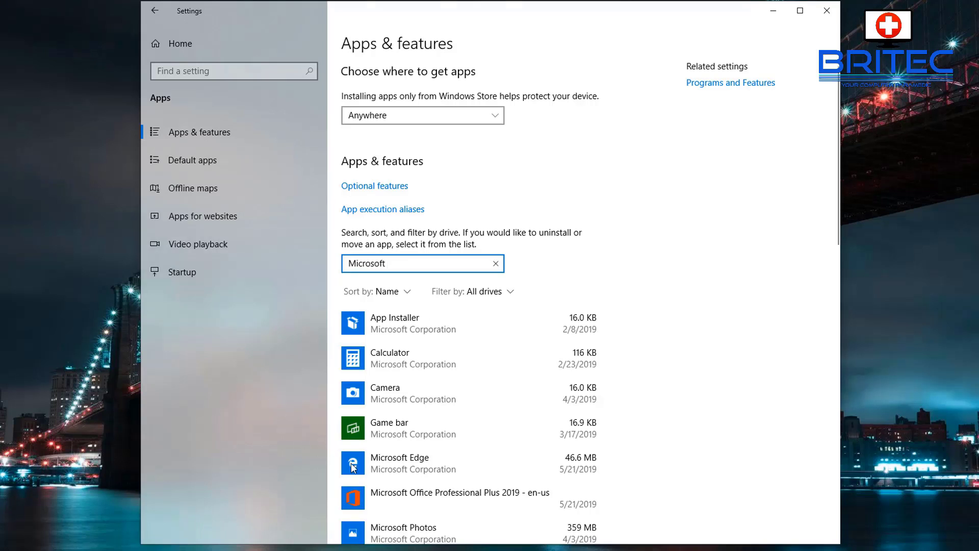
Modify Microsoft Office Professional Plus 2019 and proceed with the Quick Repair option
{"action": "left_click", "coordinate": [398, 496]}
{"action": "scroll", "coordinate": [715, 436], "scroll_direction": "down", "scroll_amount": 3}
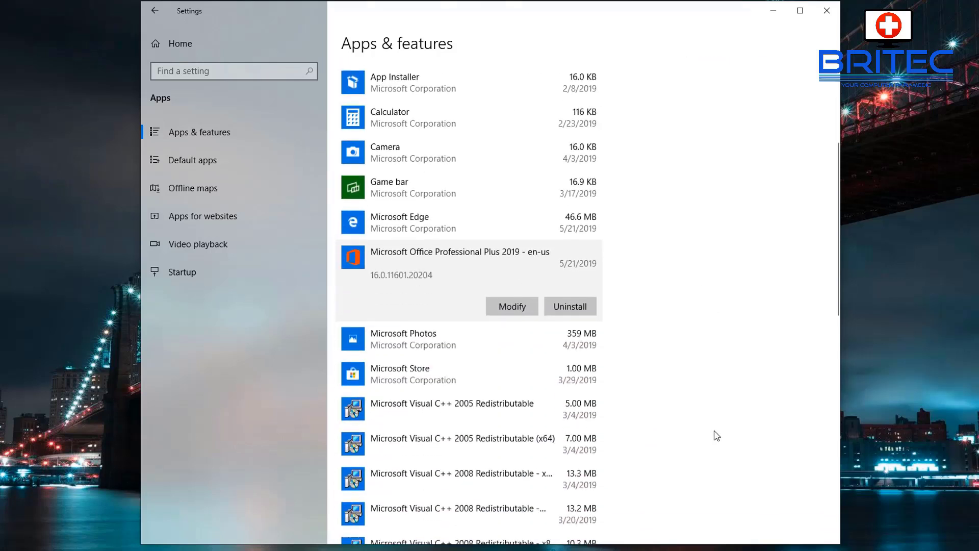
{"action": "scroll", "coordinate": [716, 436], "scroll_direction": "down", "scroll_amount": 2}
{"action": "scroll", "coordinate": [704, 436], "scroll_direction": "down", "scroll_amount": 3}
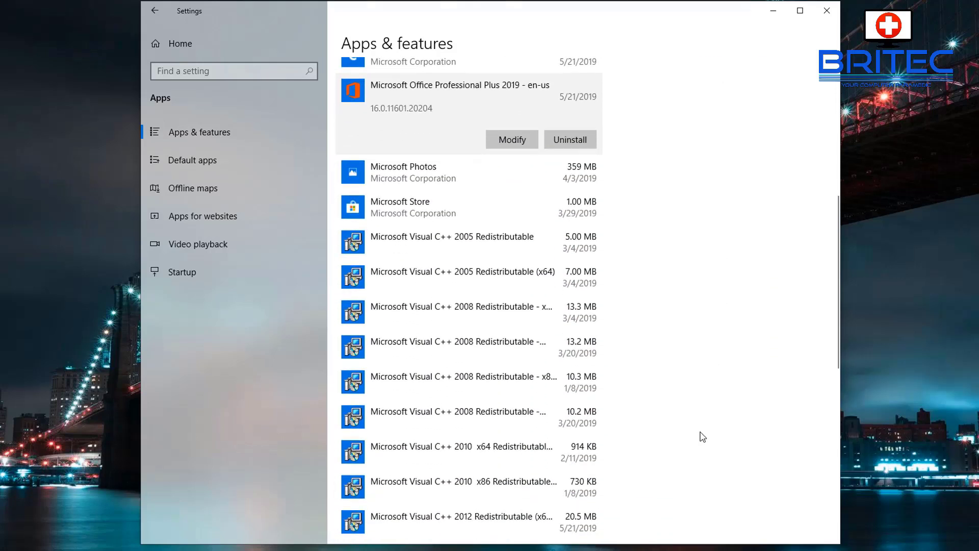
{"action": "left_click", "coordinate": [515, 143]}
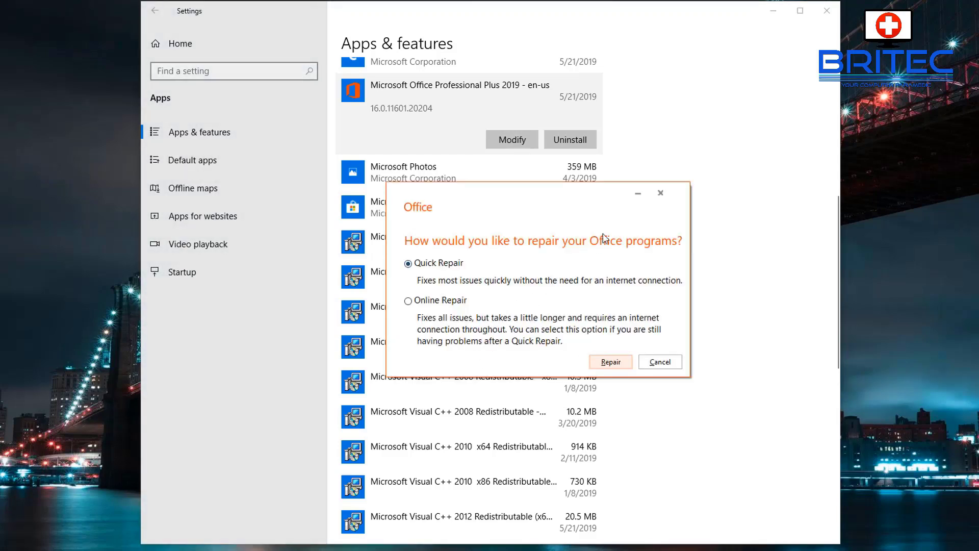
{"action": "left_click_drag", "start_coordinate": [539, 199], "coordinate": [505, 197]}
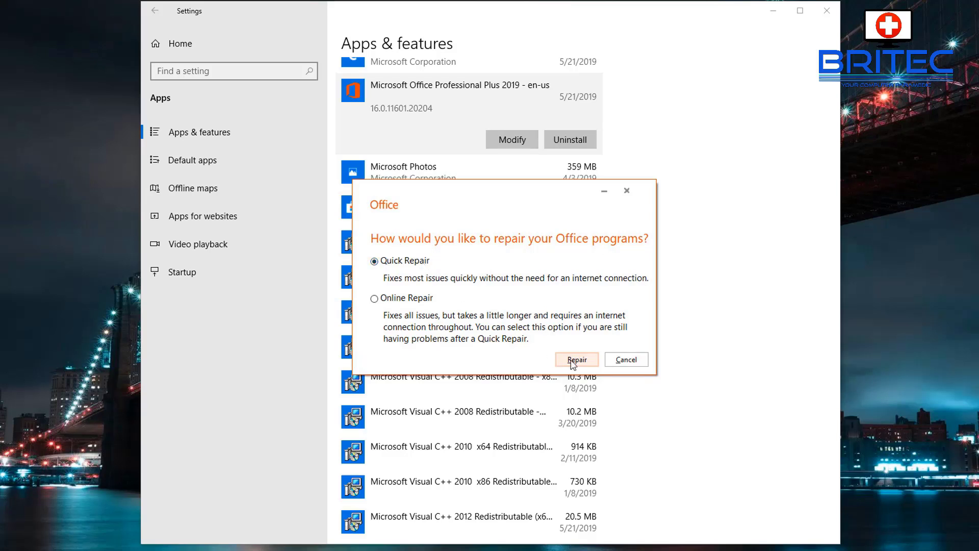
{"action": "left_click", "coordinate": [575, 359]}
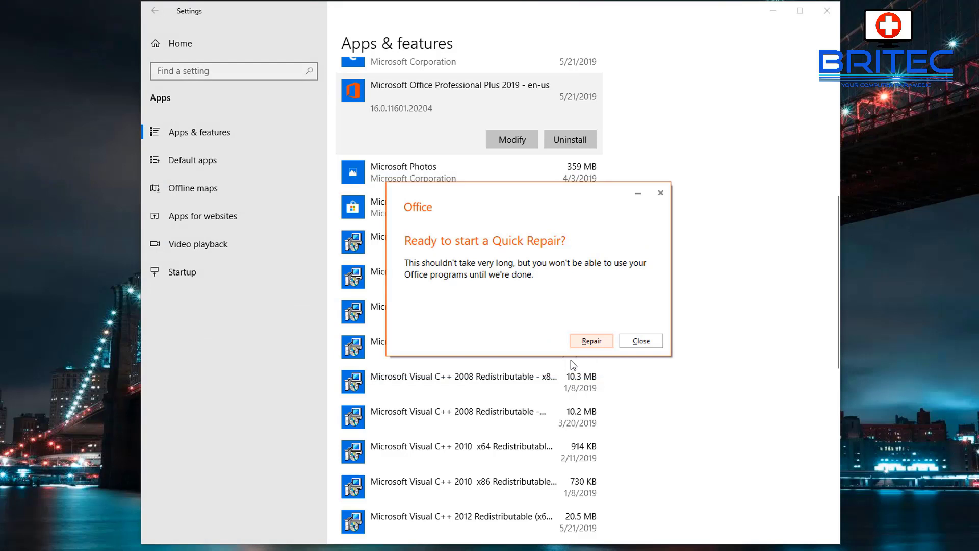
Start the Office Quick Repair, move its progress window aside, and minimize Settings
{"action": "left_click", "coordinate": [590, 341]}
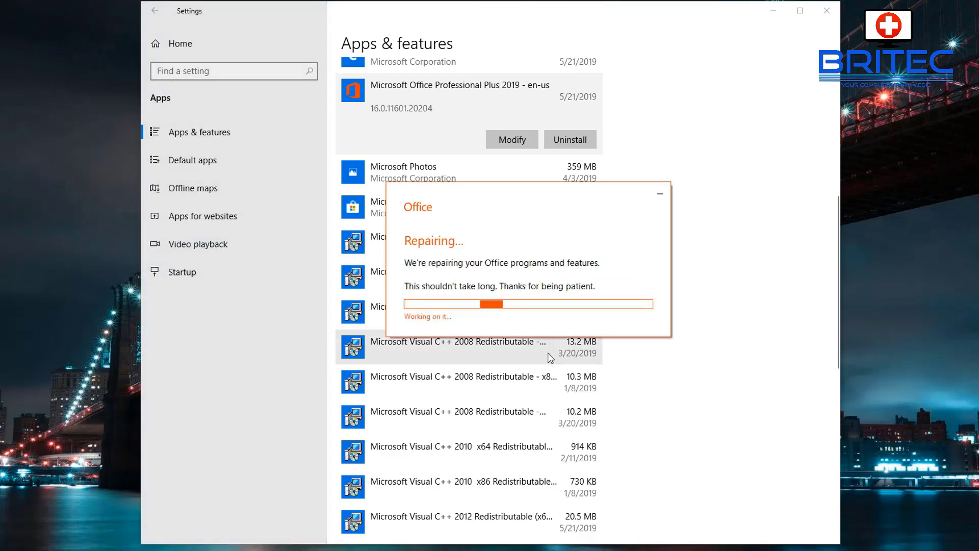
{"action": "left_click_drag", "start_coordinate": [547, 191], "coordinate": [527, 209]}
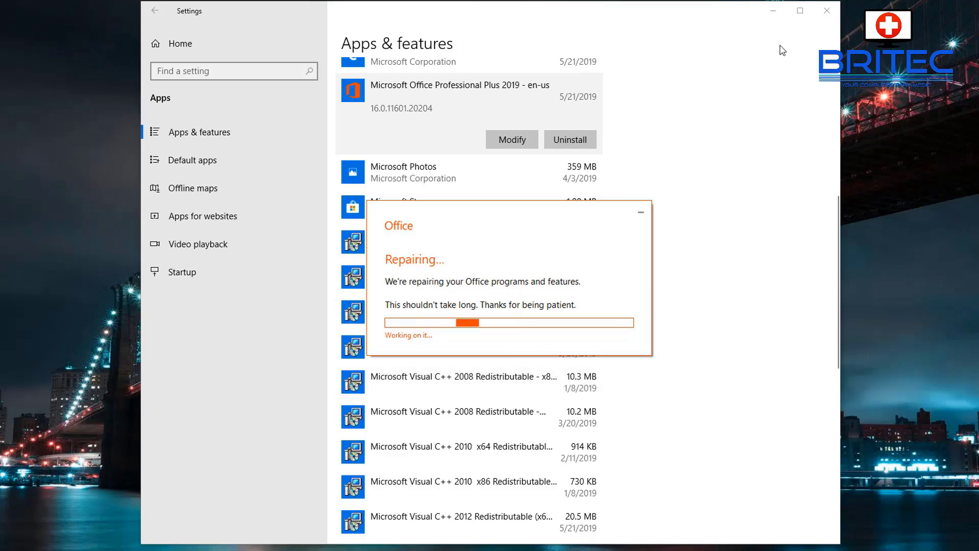
{"action": "left_click", "coordinate": [773, 11]}
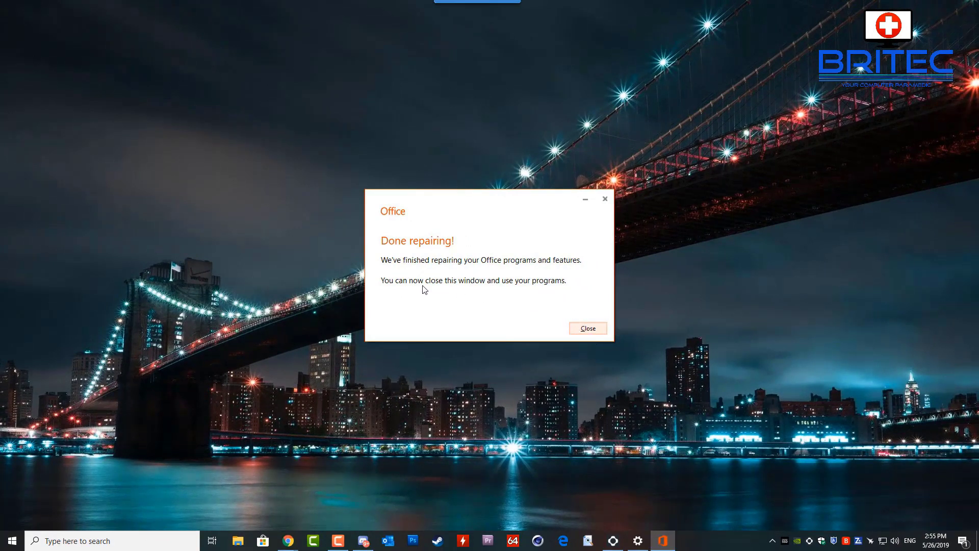
{"action": "left_click", "coordinate": [590, 330]}
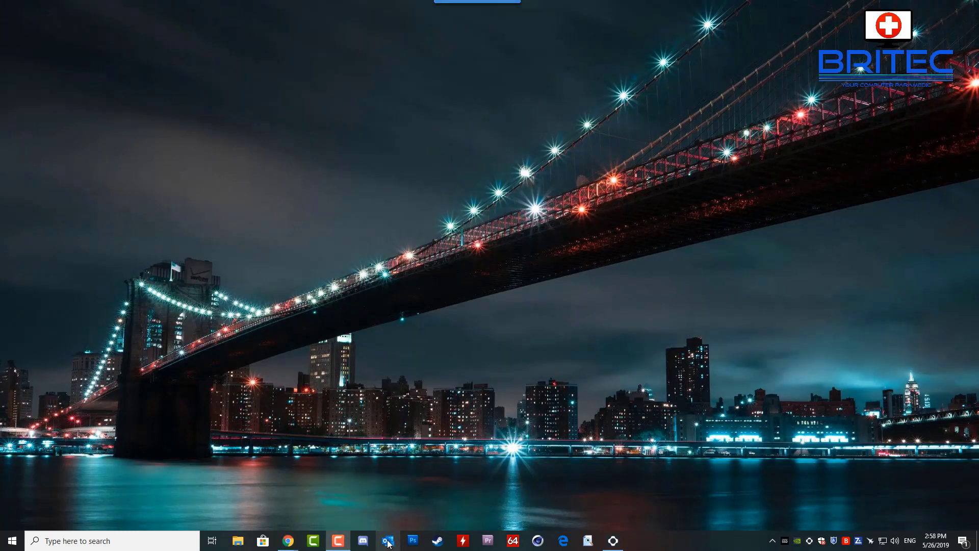
{"action": "left_click", "coordinate": [388, 541]}
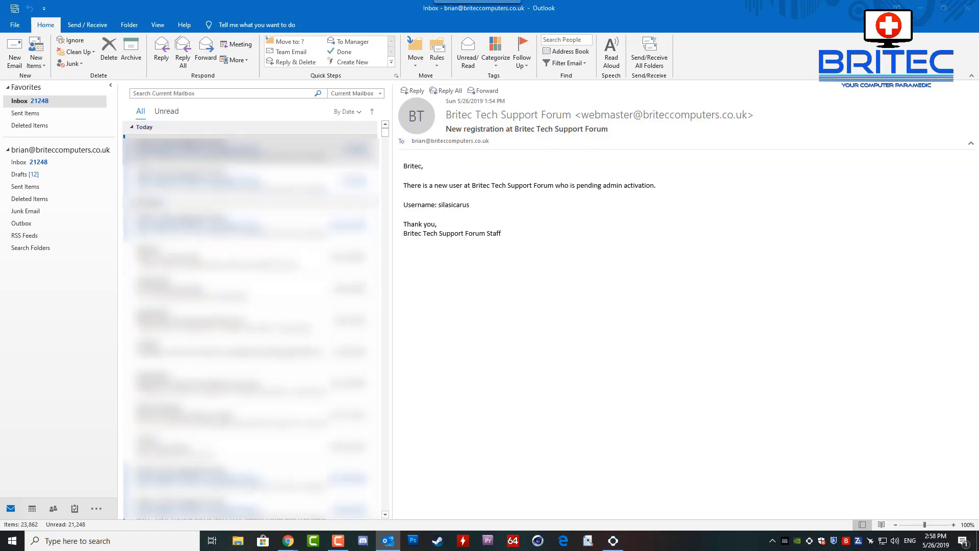
{"action": "left_click", "coordinate": [964, 11]}
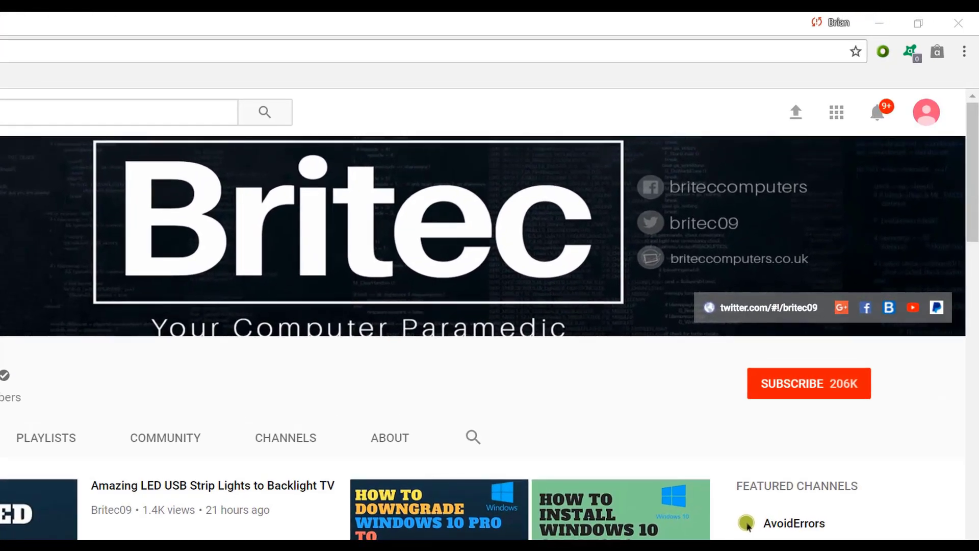
Subscribe to Britec using the red Subscribe button on its channel page
{"action": "left_click", "coordinate": [819, 392]}
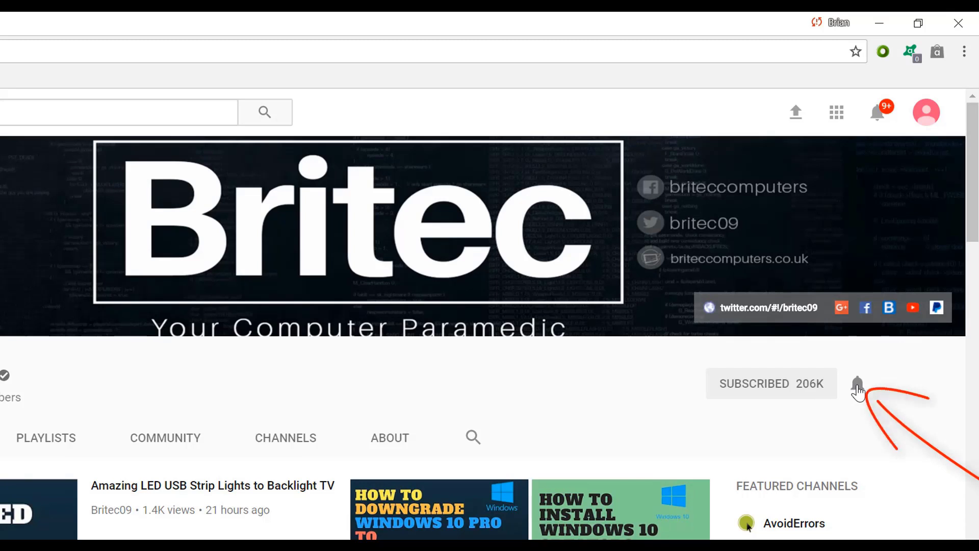